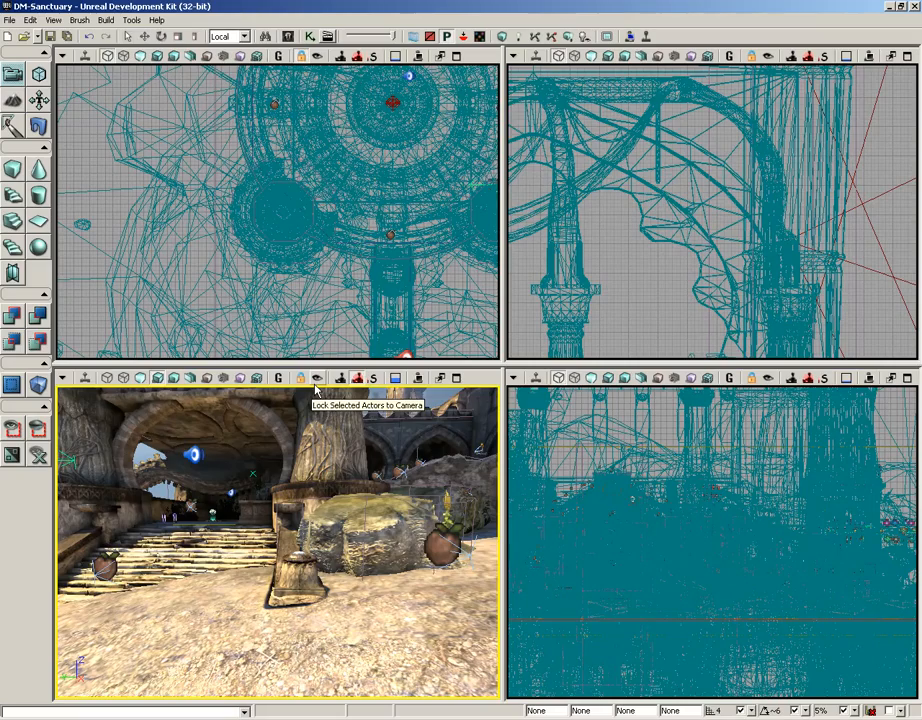
Select the tall stone column beside the arched doorway and activate the translation tool.
right_drag(277, 541, 462, 530)
drag(276, 541, 270, 568)
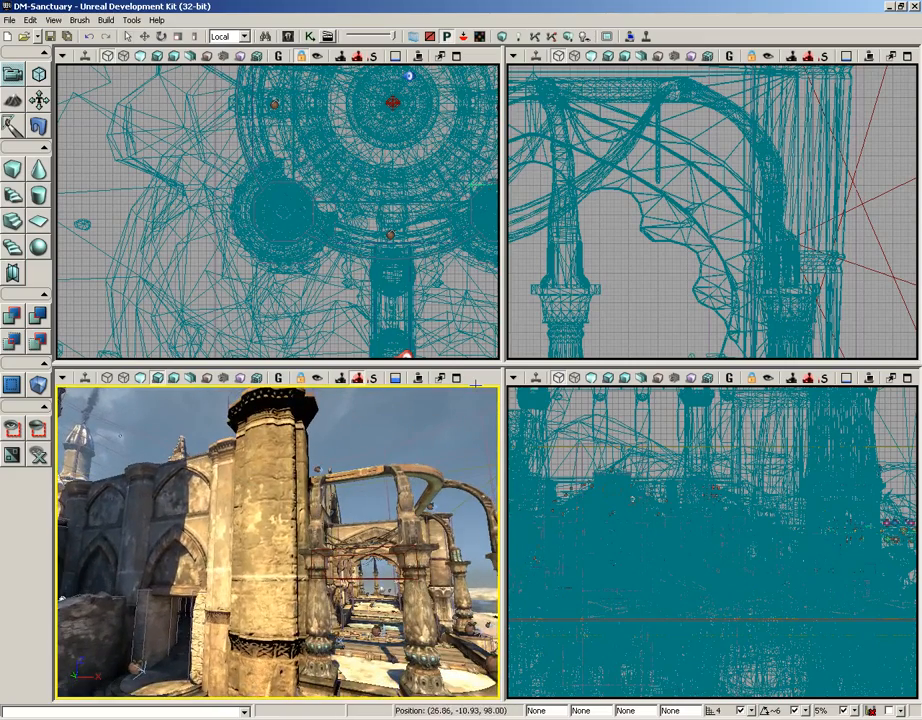
click(270, 568)
right_drag(270, 568, 260, 600)
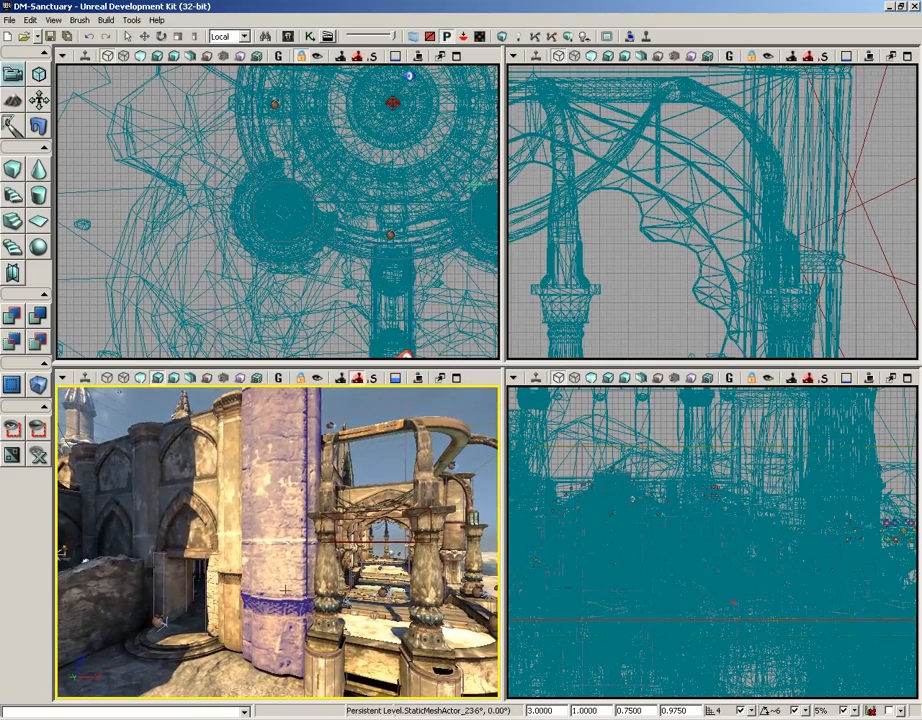
drag(268, 456, 273, 510)
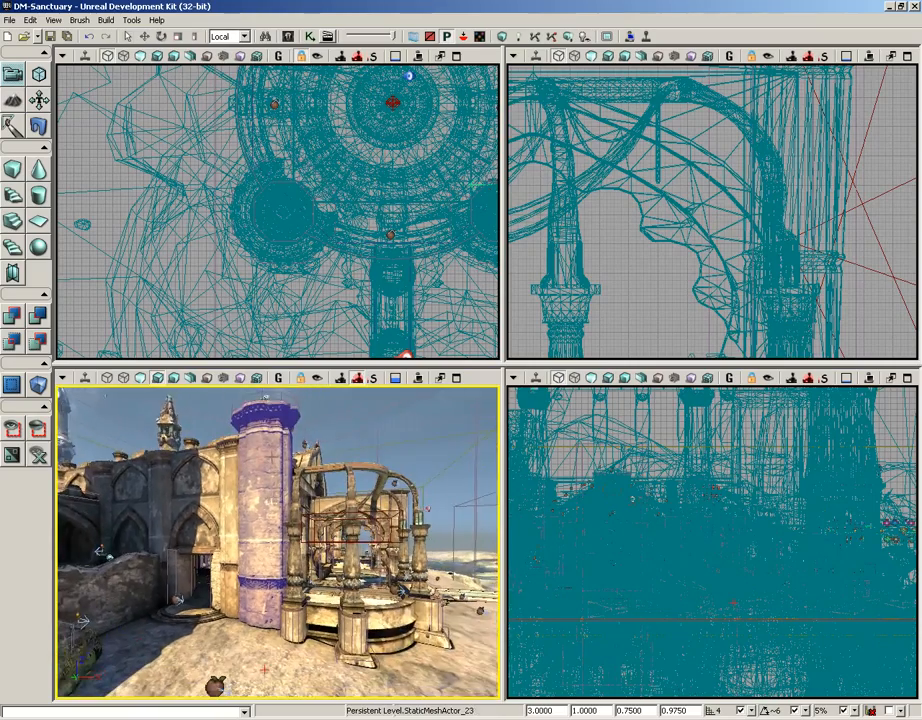
right_drag(273, 510, 275, 524)
click(145, 37)
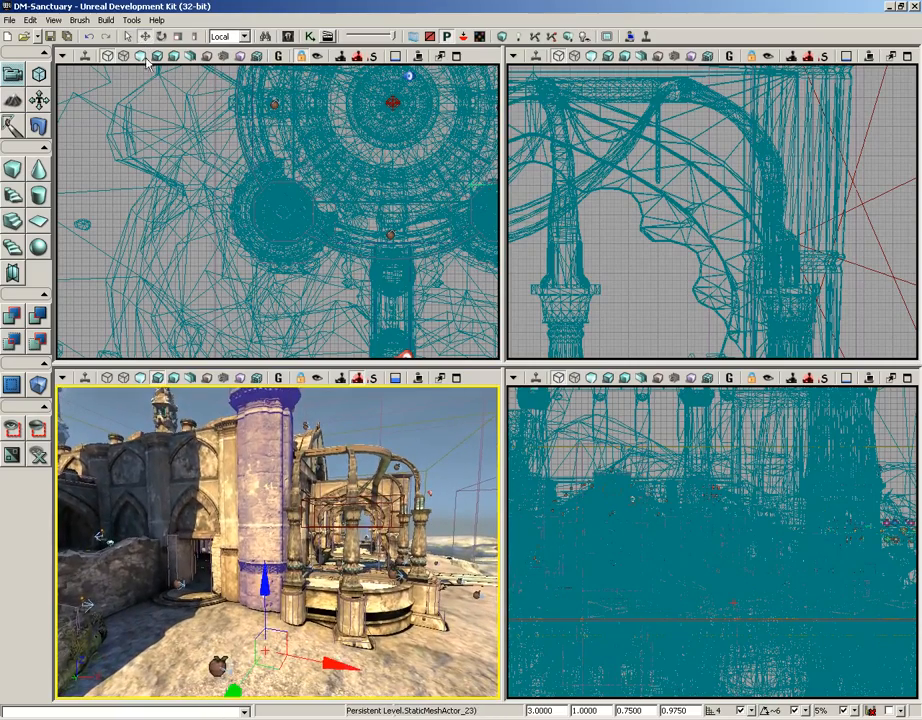
mouse_move(261, 590)
mouse_down()
mouse_move(263, 528)
mouse_move(262, 584)
mouse_up()
drag(215, 560, 288, 562)
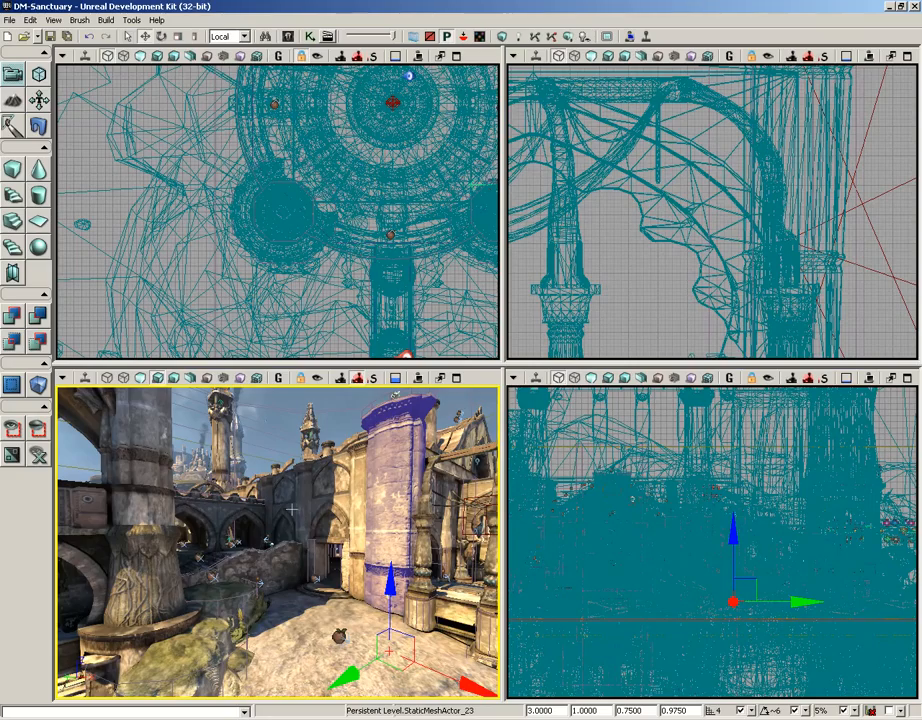
Select the small stone pedestal at the foot of the stairs and frame it in the top wireframe view.
drag(276, 508, 172, 530)
drag(307, 550, 306, 520)
right_drag(307, 520, 316, 545)
click(299, 613)
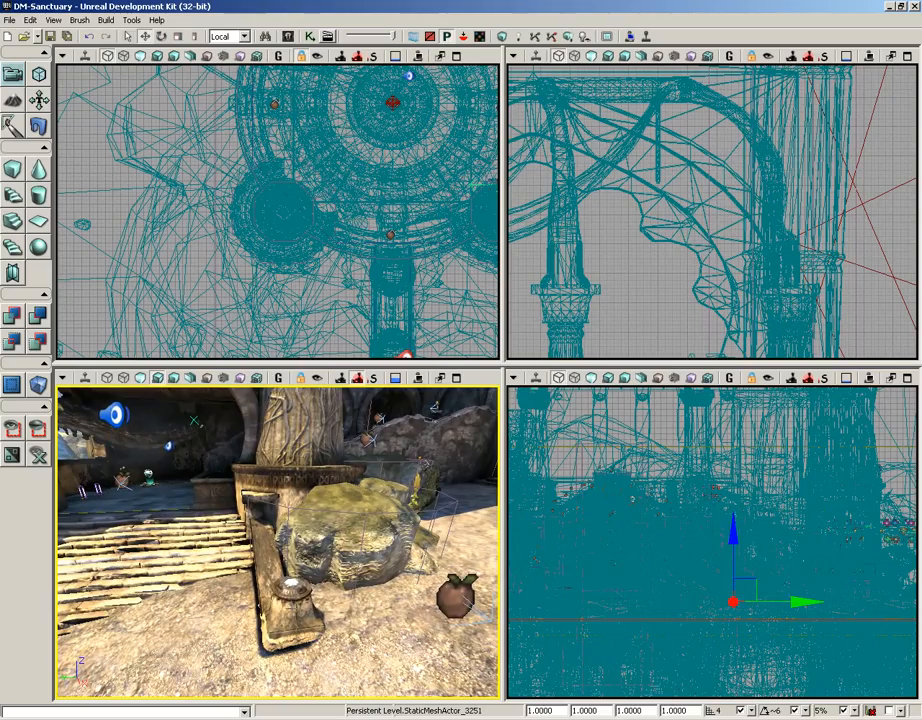
drag(341, 653, 378, 639)
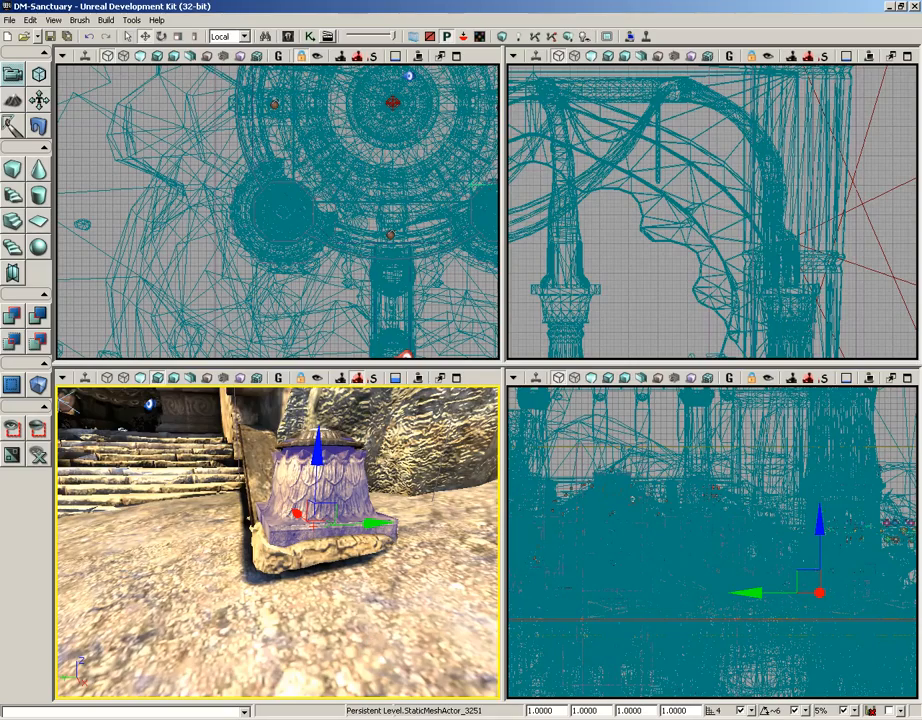
scroll(334, 262, down, 9)
right_drag(333, 262, 257, 158)
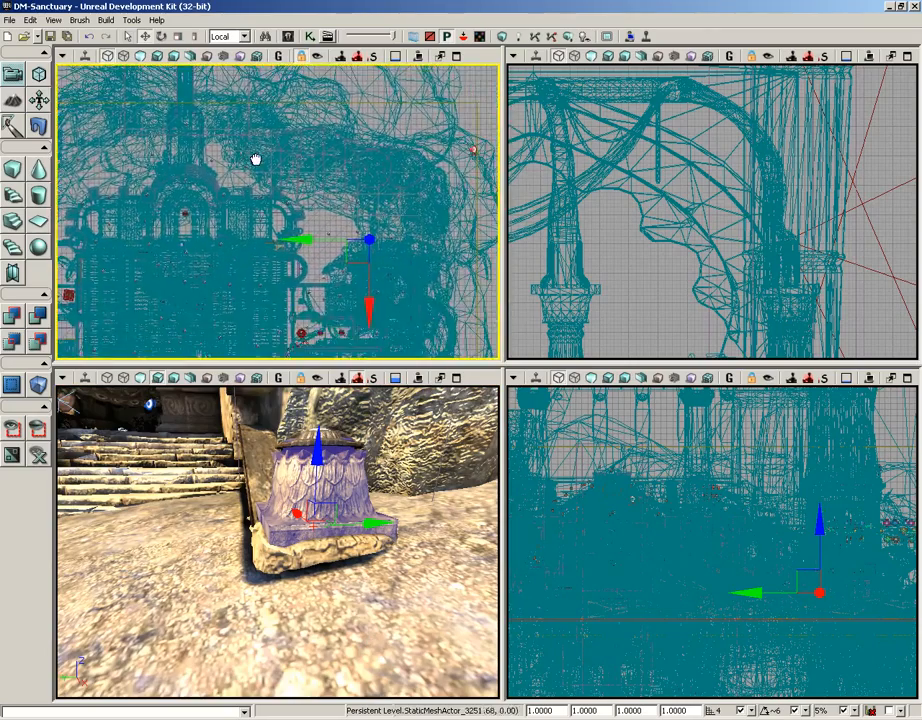
scroll(325, 172, up, 3)
right_drag(325, 172, 191, 165)
scroll(186, 129, up, 12)
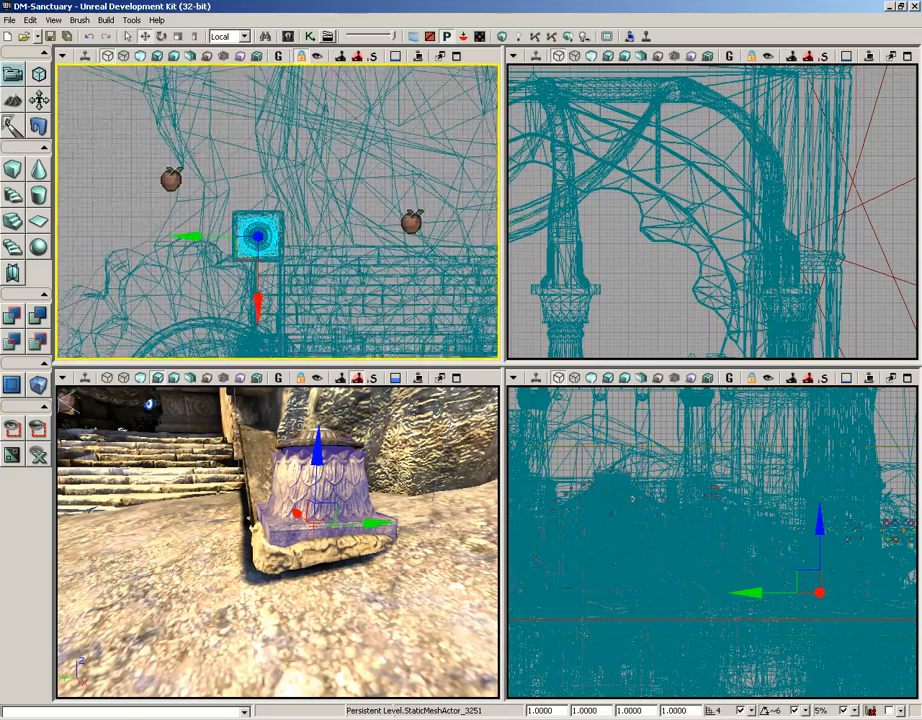
scroll(191, 165, down, 2)
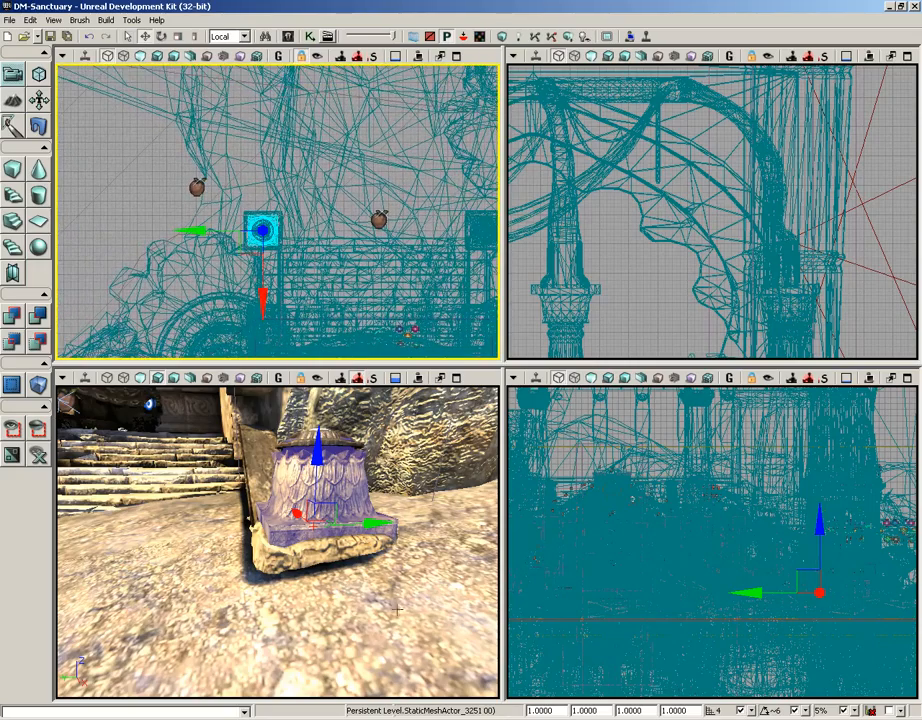
Lock the selected pedestal to the perspective camera and carry it away from the stairs to above the mossy rocks by the water.
drag(396, 605, 377, 624)
right_drag(399, 591, 401, 588)
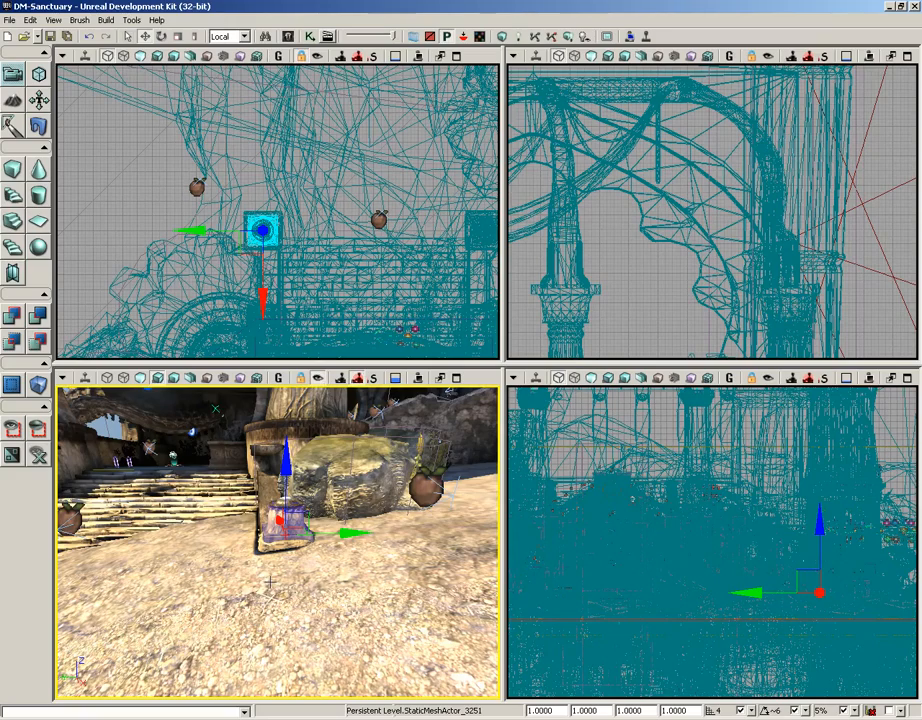
drag(263, 592, 262, 565)
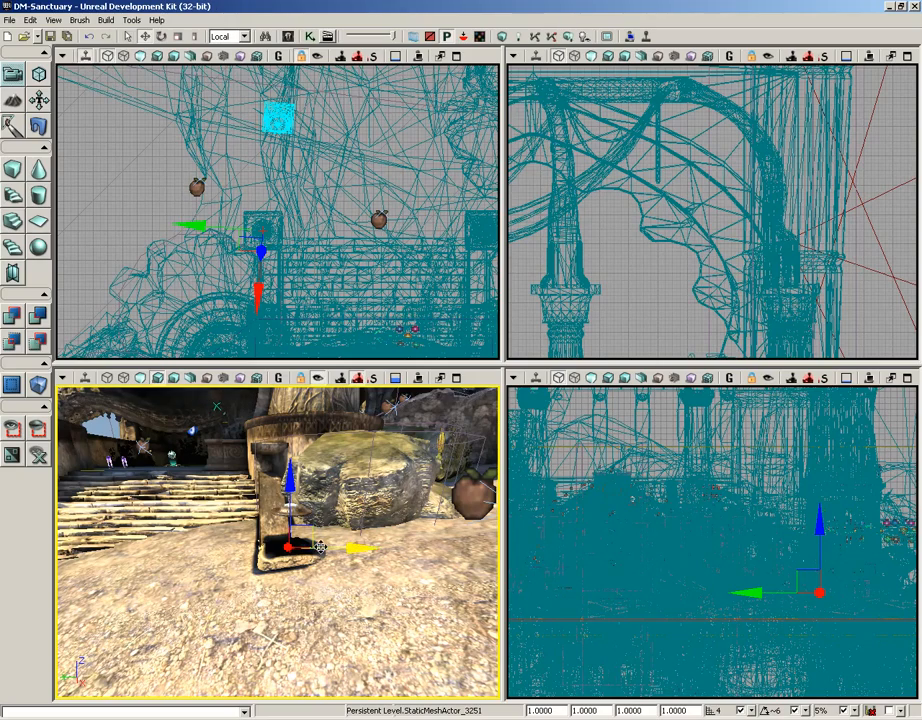
right_drag(300, 531, 309, 498)
drag(311, 602, 153, 424)
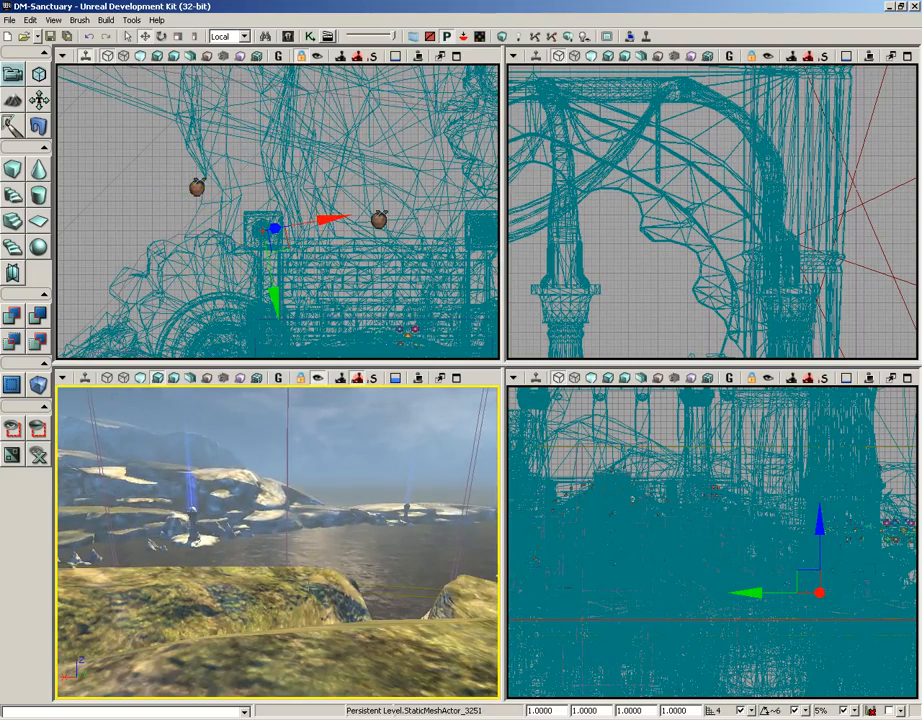
right_drag(152, 423, 157, 427)
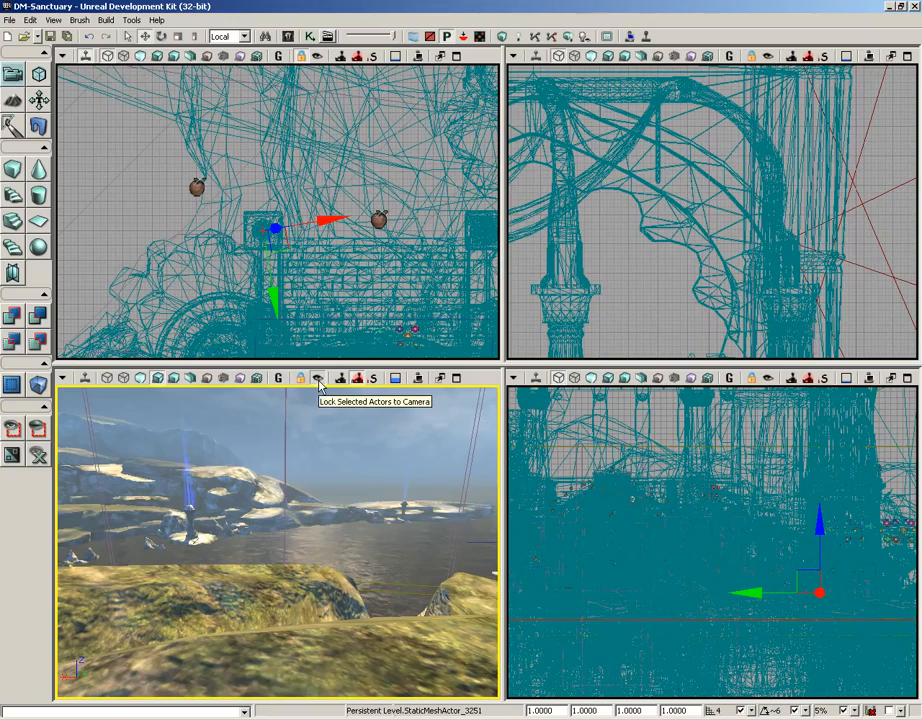
Unlock the pedestal from the camera and inspect its new position in the top and perspective views.
right_drag(389, 276, 276, 240)
scroll(300, 220, down, 5)
right_drag(373, 169, 359, 230)
scroll(267, 304, up, 4)
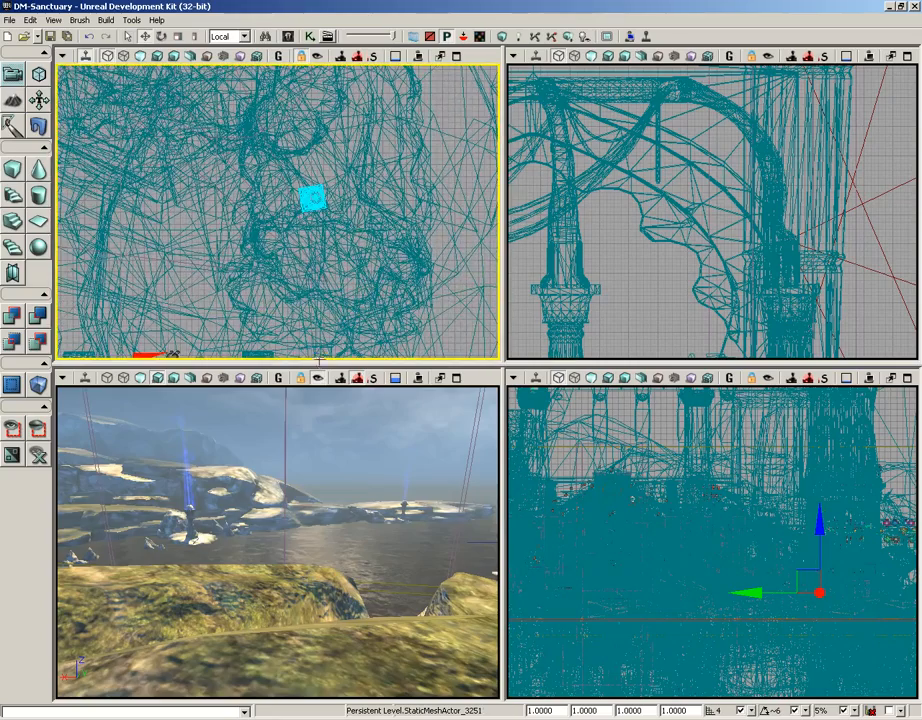
right_drag(337, 500, 396, 512)
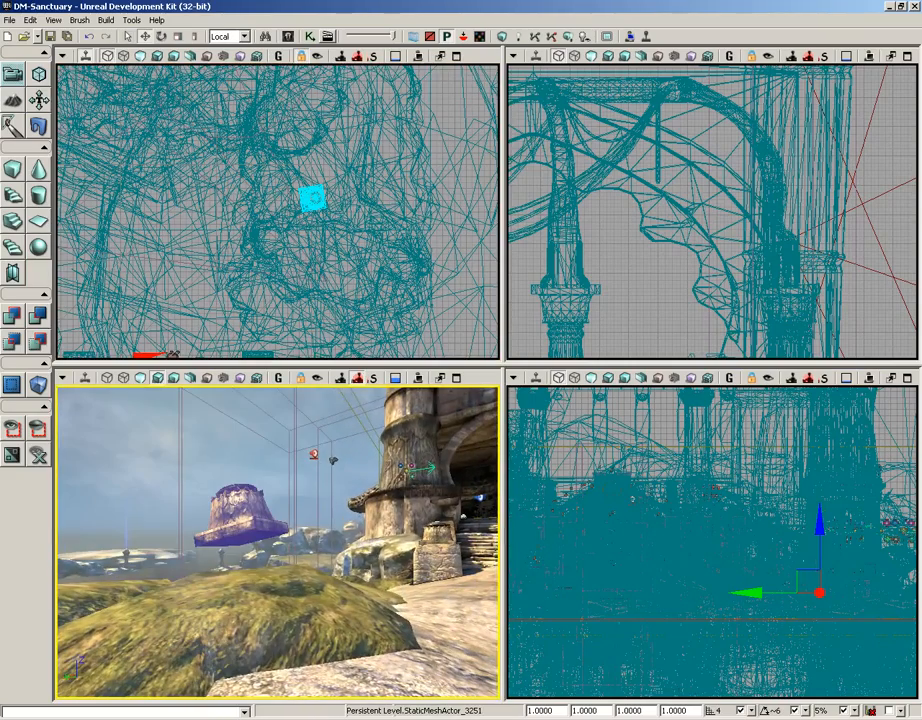
drag(338, 530, 313, 504)
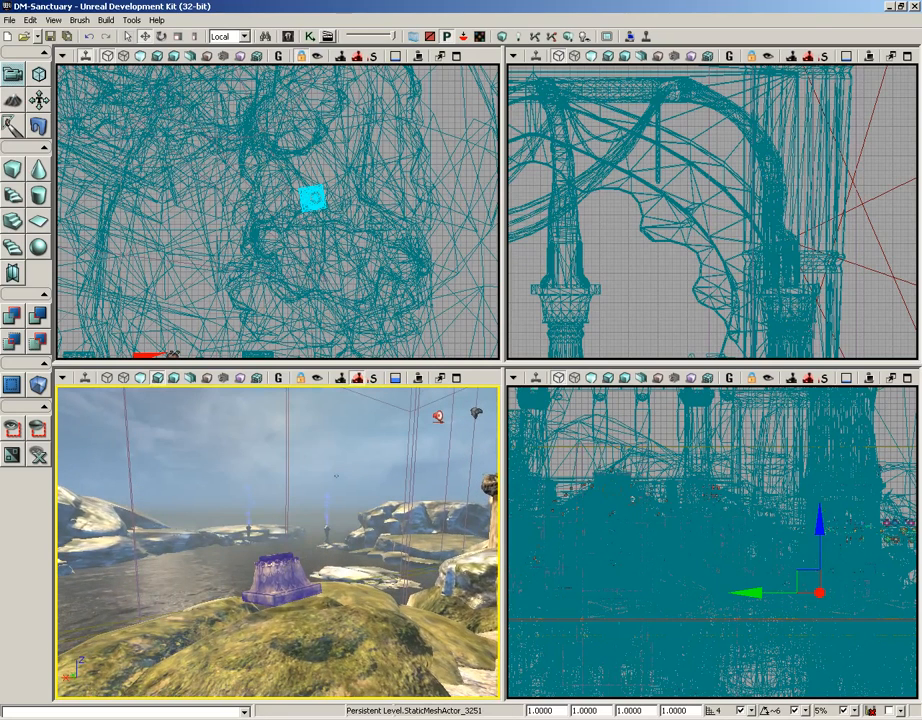
Move the pedestal off the mossy rocks with the camera lock, then unlock it to check its placement.
click(319, 379)
drag(308, 503, 379, 498)
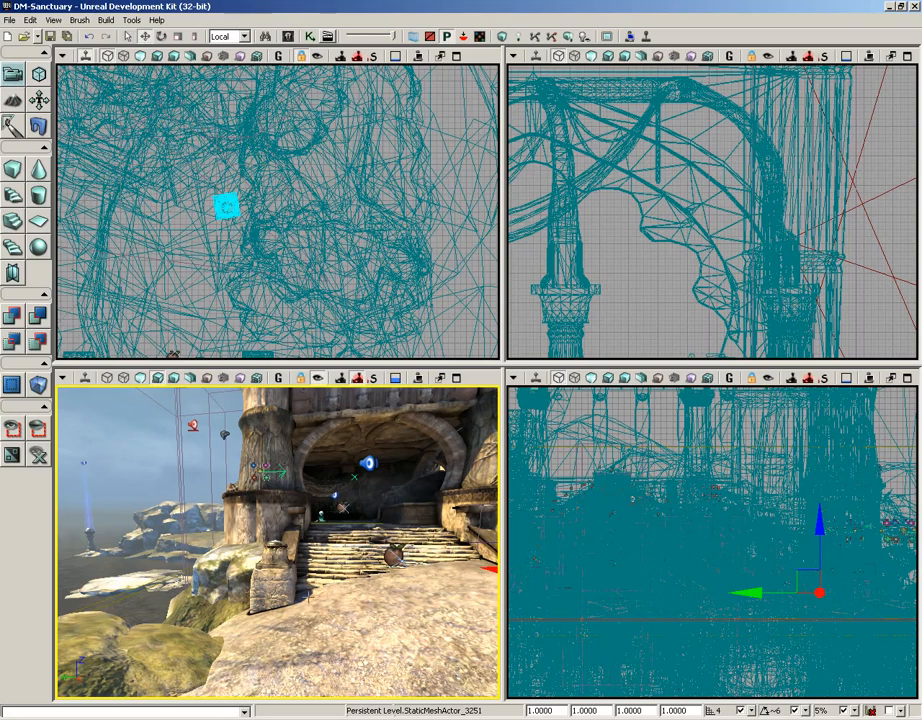
click(320, 380)
drag(301, 564, 223, 573)
drag(352, 452, 321, 416)
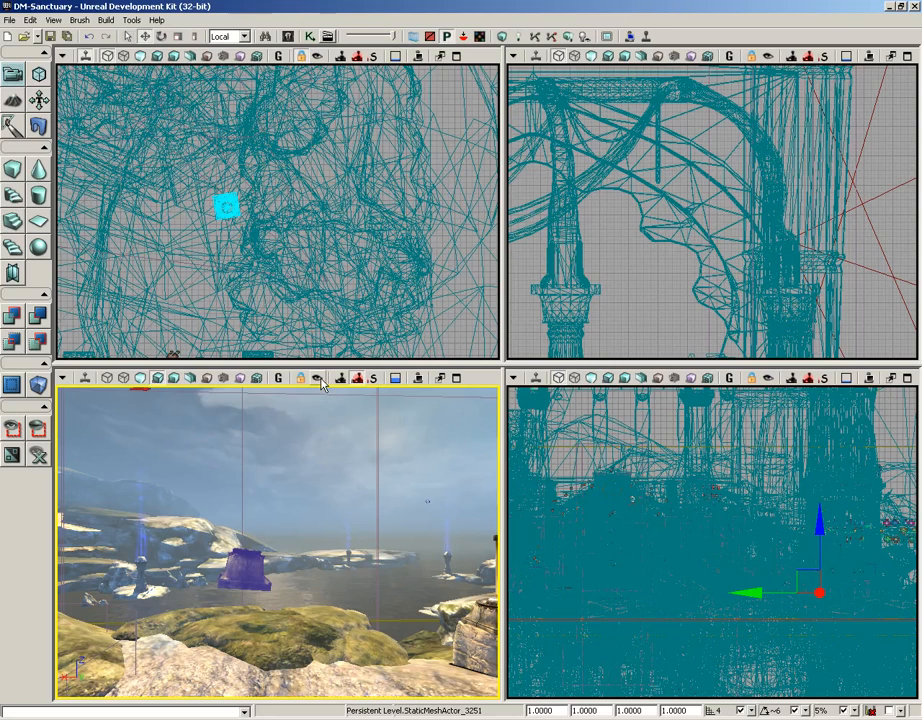
Lock the pedestal to the camera again, carry it past the stairs across the sandy courtyard, and release the lock.
click(319, 378)
click(251, 565)
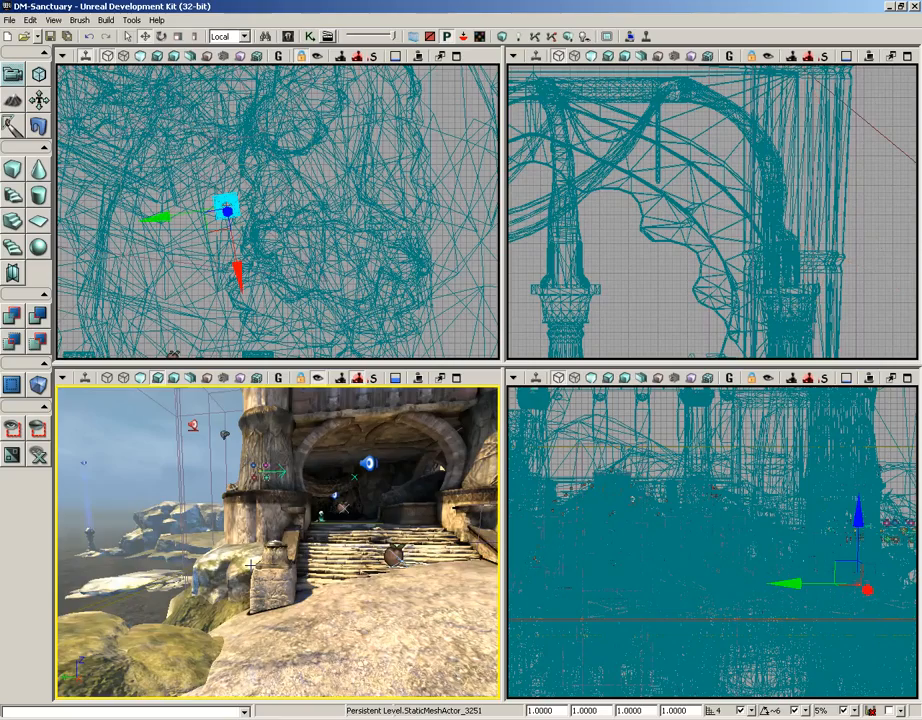
drag(272, 615, 106, 540)
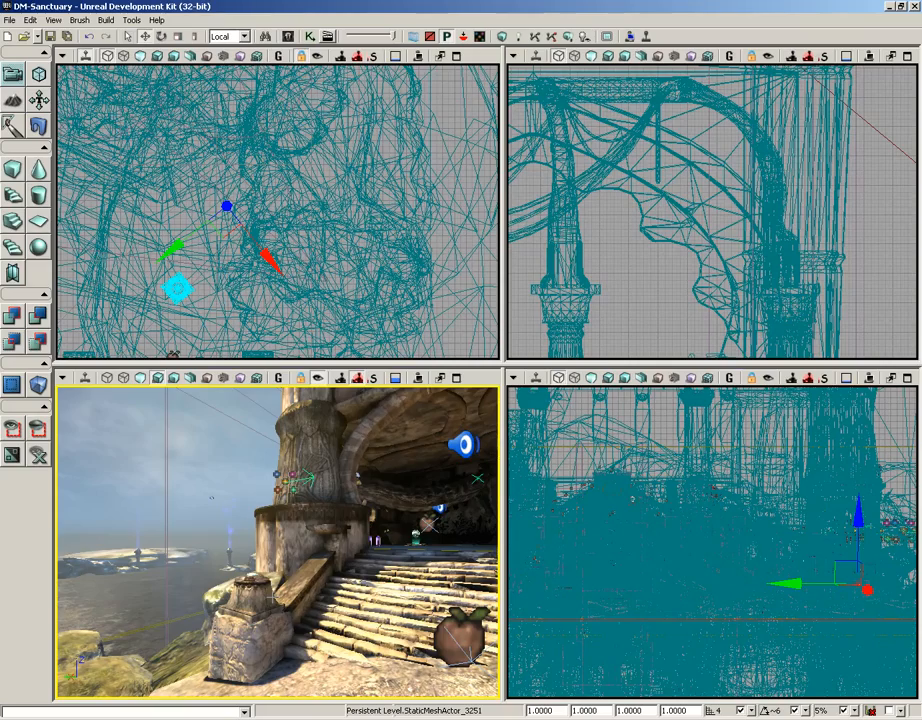
drag(275, 593, 460, 590)
drag(277, 541, 312, 600)
click(321, 380)
drag(302, 527, 346, 570)
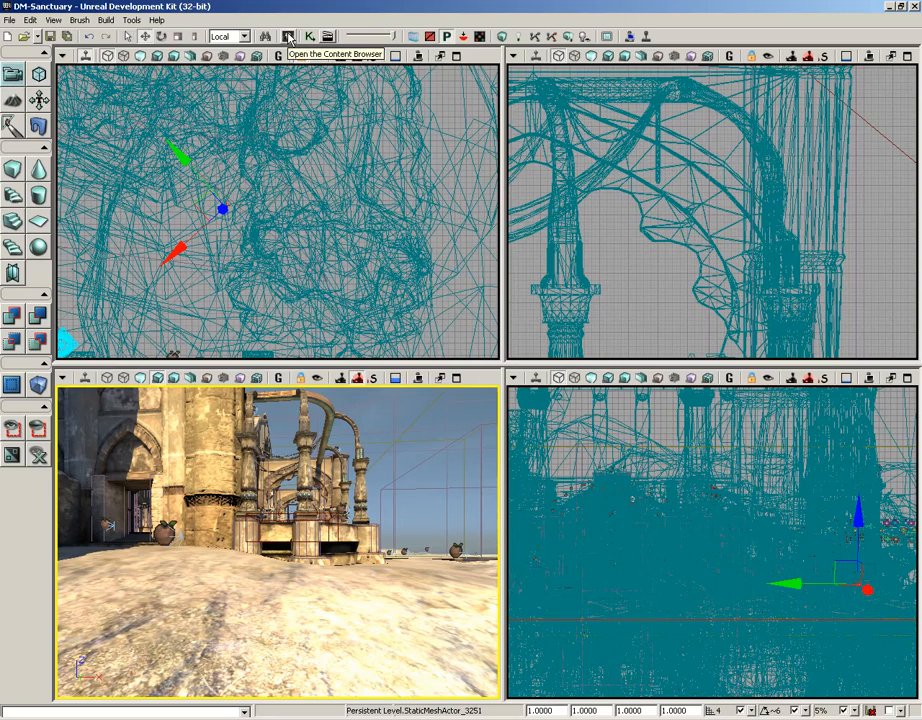
Choose CameraActor in the Actor Classes browser as the actor type to place.
click(52, 20)
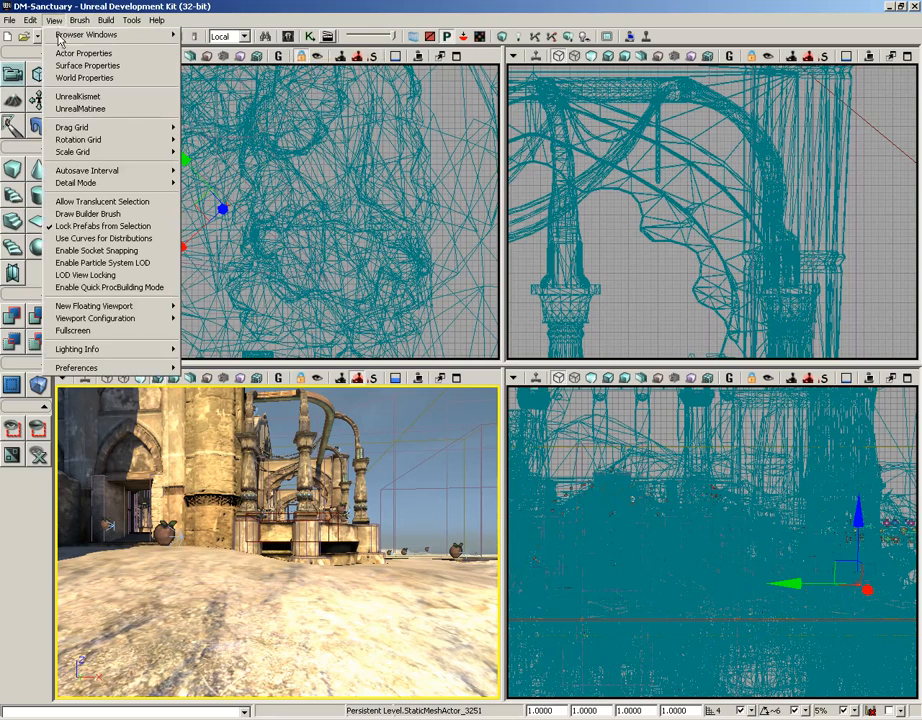
mouse_move(60, 34)
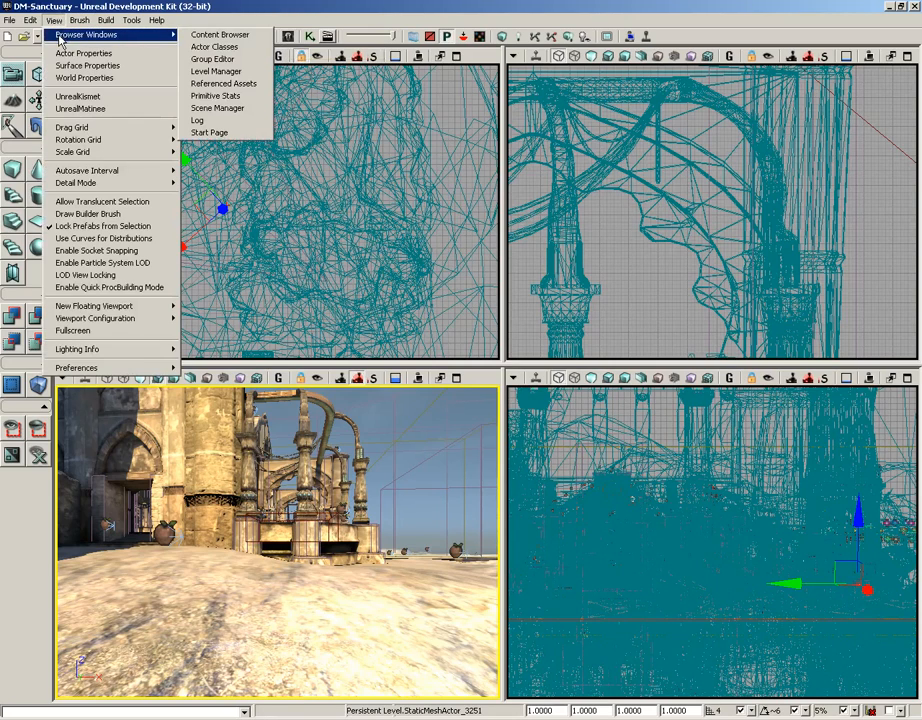
click(238, 50)
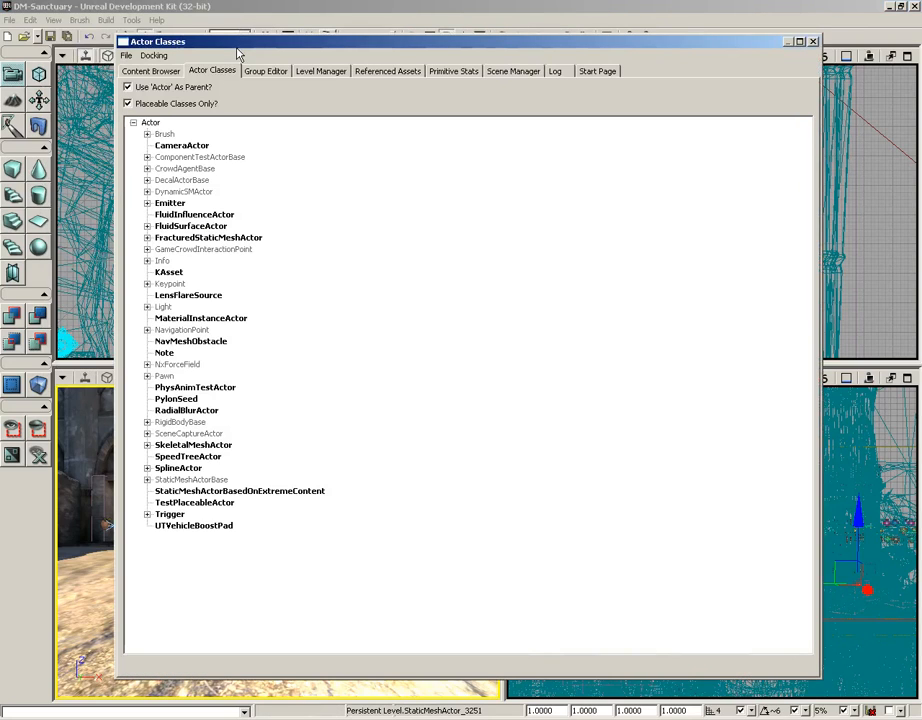
click(172, 147)
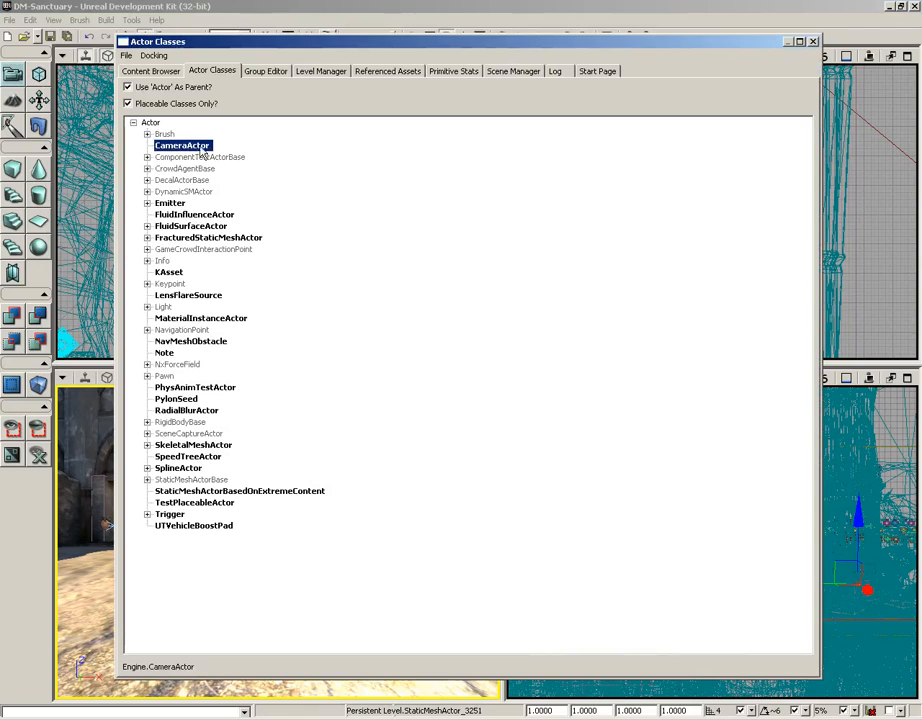
click(814, 43)
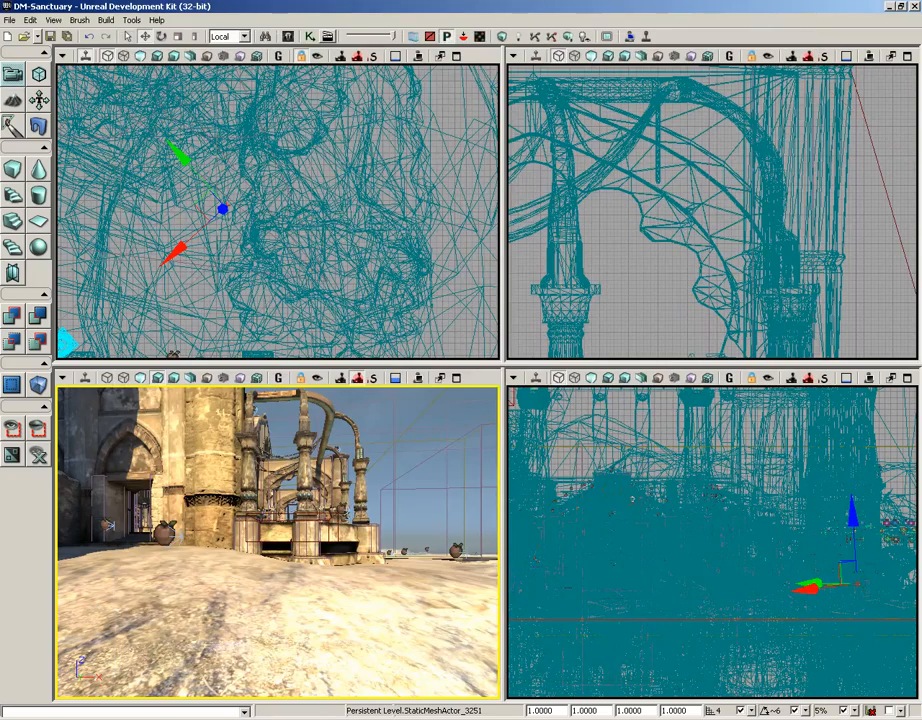
Add a CameraActor on the sandy ground in front of the round columned structure.
mouse_move(314, 556)
right_down()
mouse_move(311, 510)
mouse_move(308, 570)
right_up()
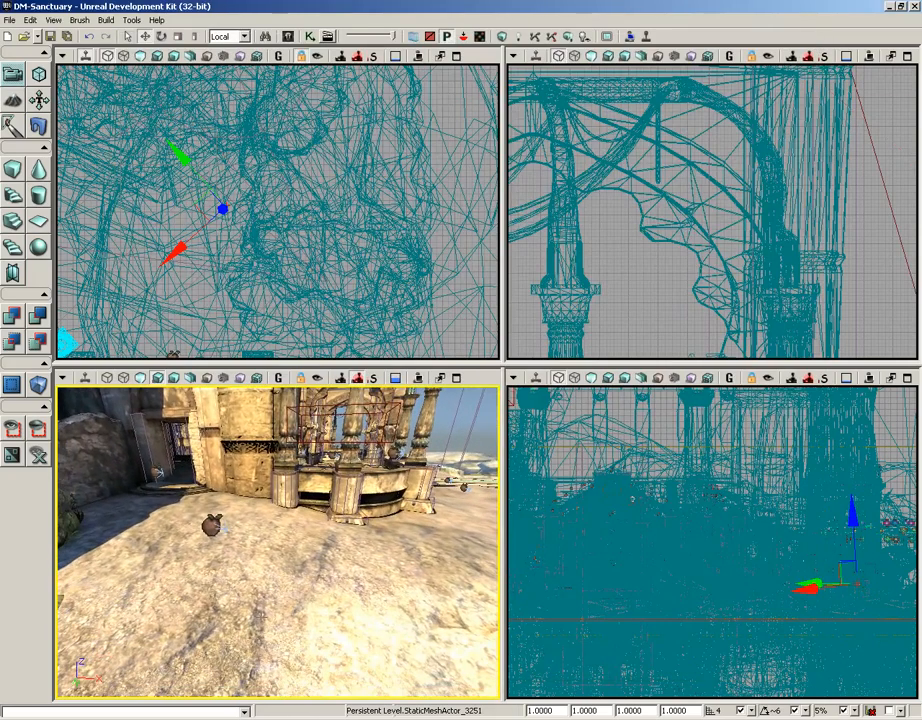
right_click(253, 580)
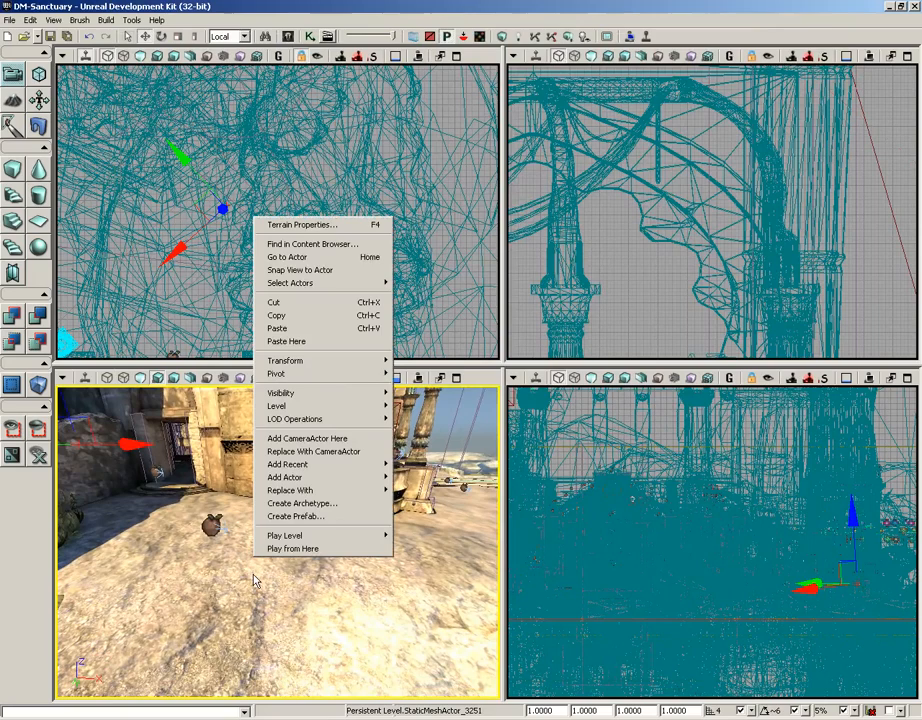
click(289, 441)
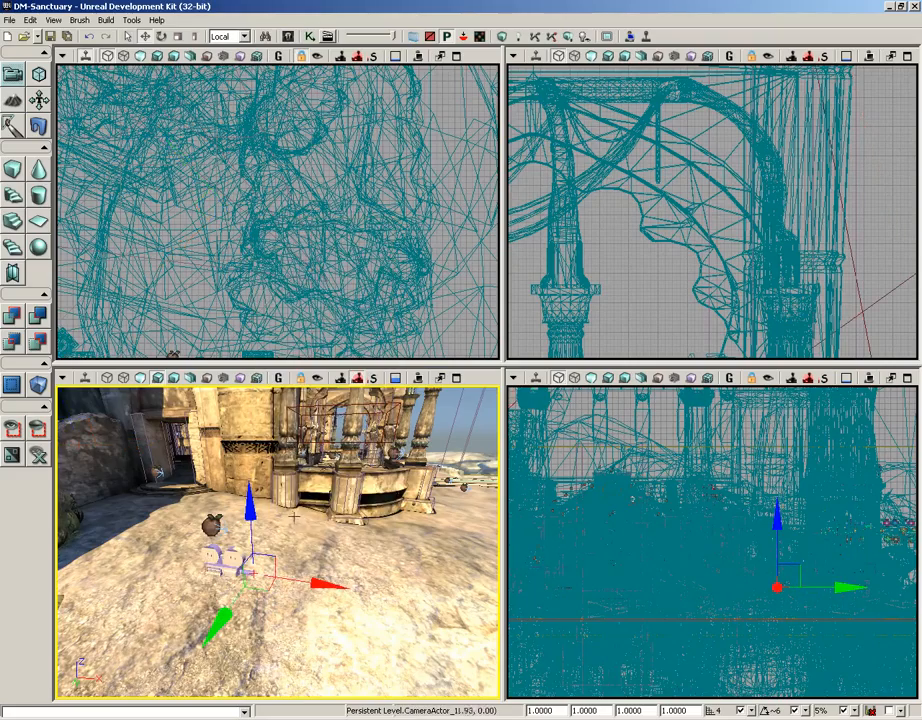
Raise the CameraActor above the ground, adjust its position, and turn it about its vertical axis.
drag(294, 516, 280, 470)
drag(260, 559, 266, 459)
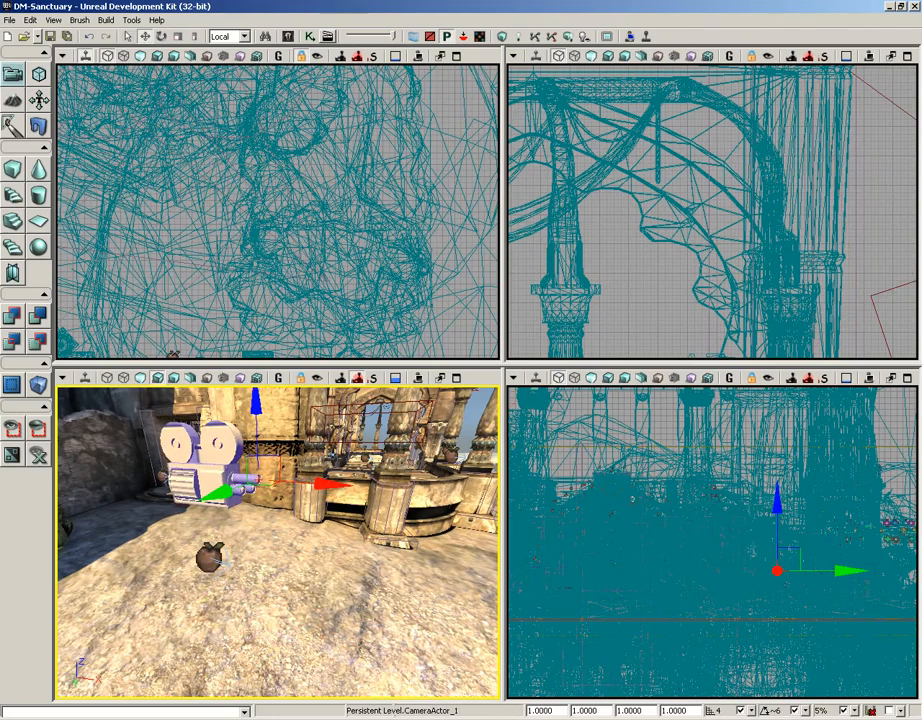
drag(325, 486, 232, 462)
key(space)
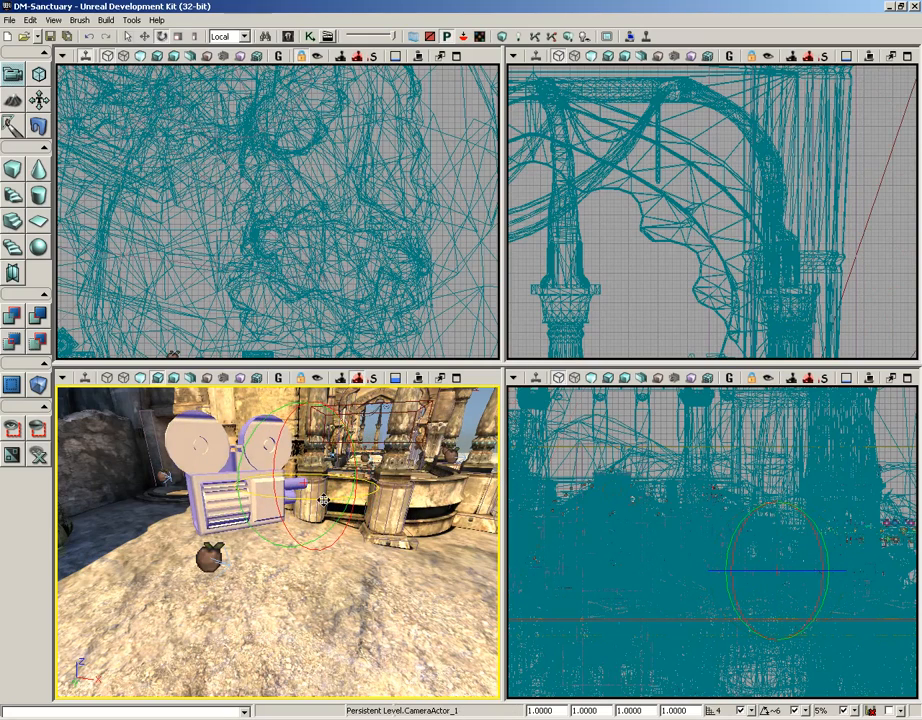
Lock the CameraActor to the perspective view, aim it down at the round tiled platform over the water, and release the lock.
click(318, 379)
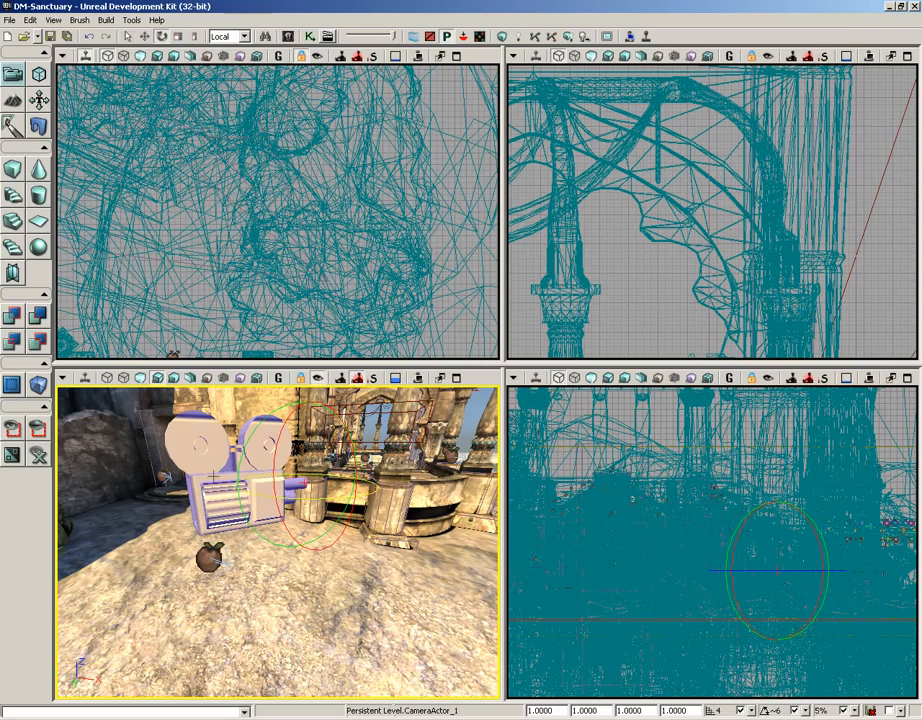
click(336, 502)
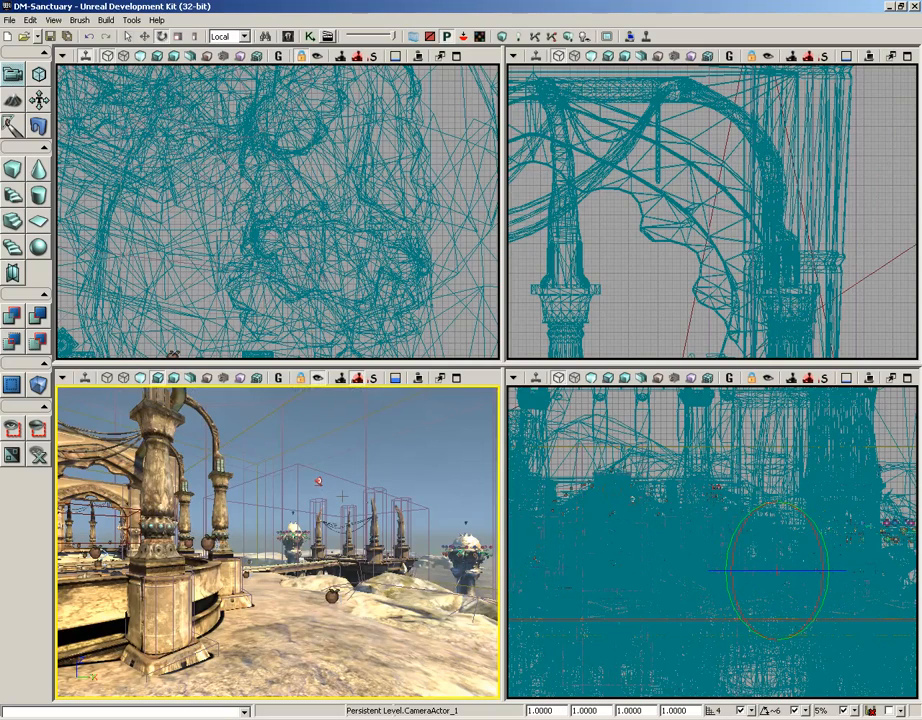
right_drag(284, 604, 478, 454)
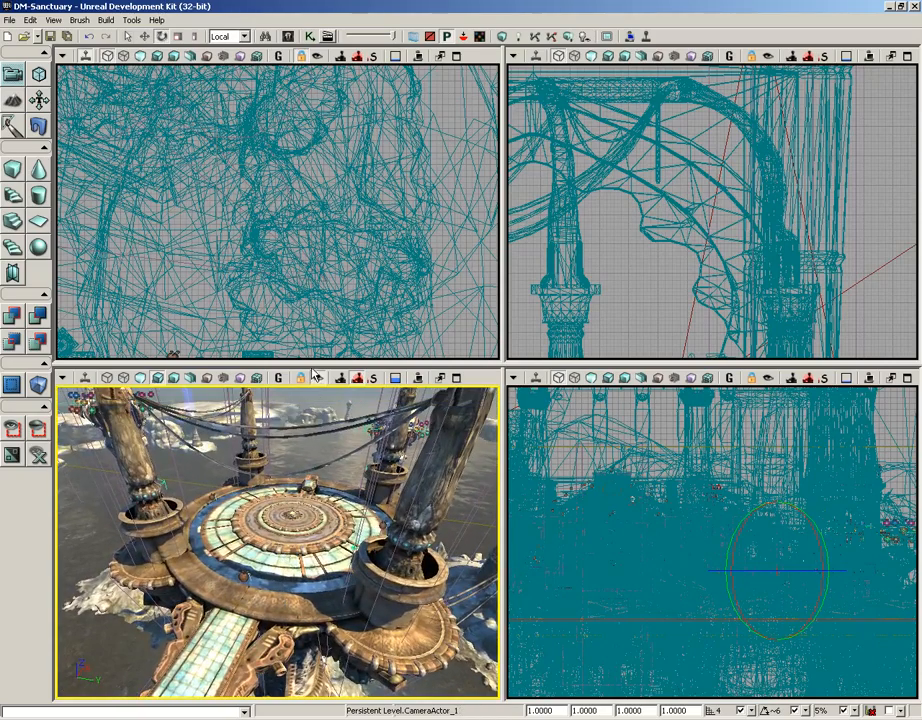
click(317, 380)
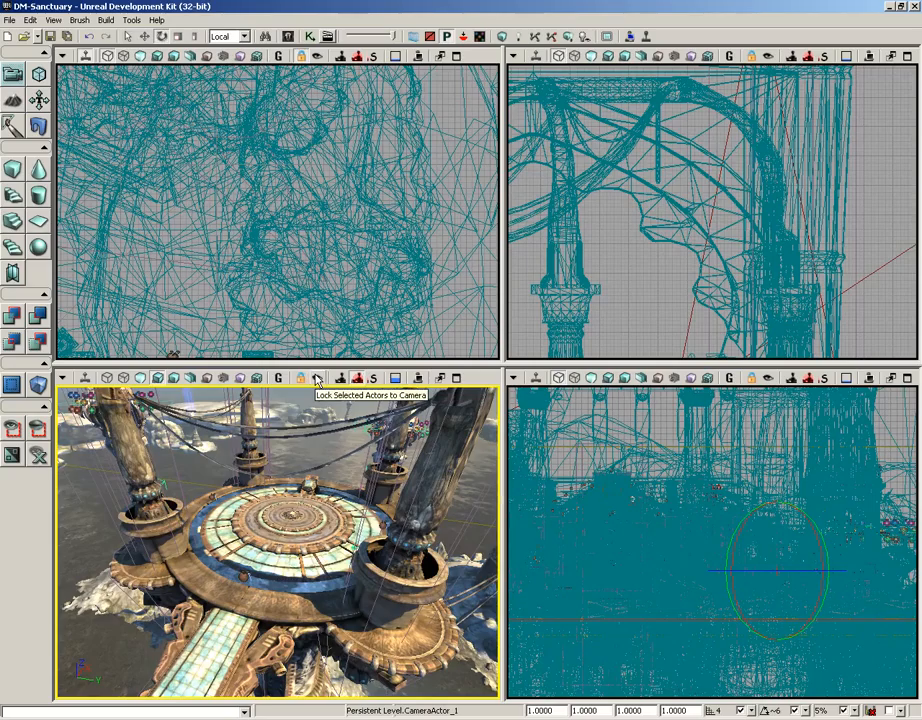
right_drag(306, 459, 402, 438)
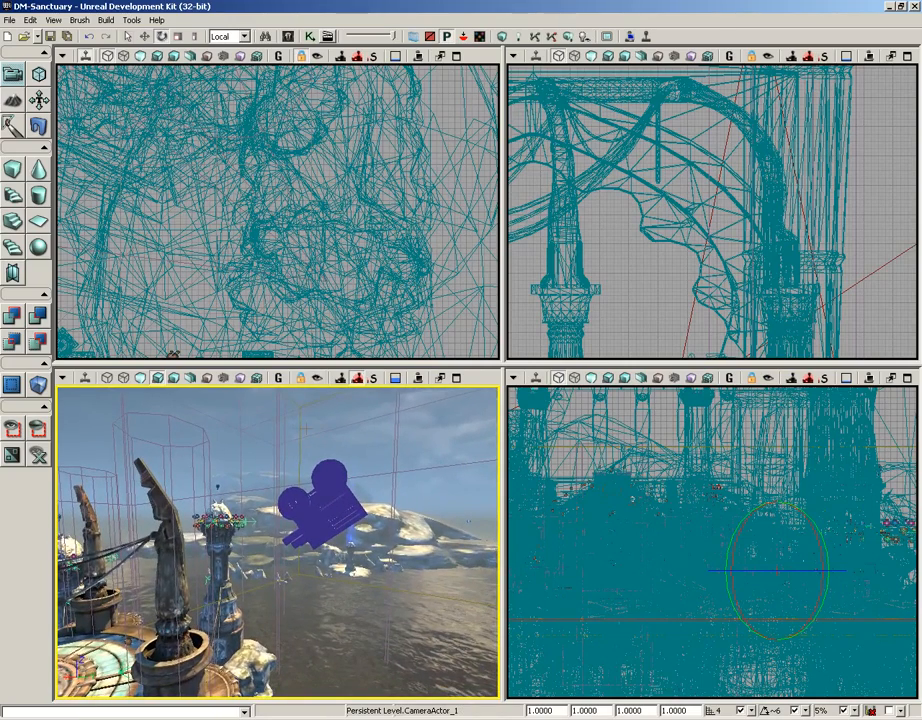